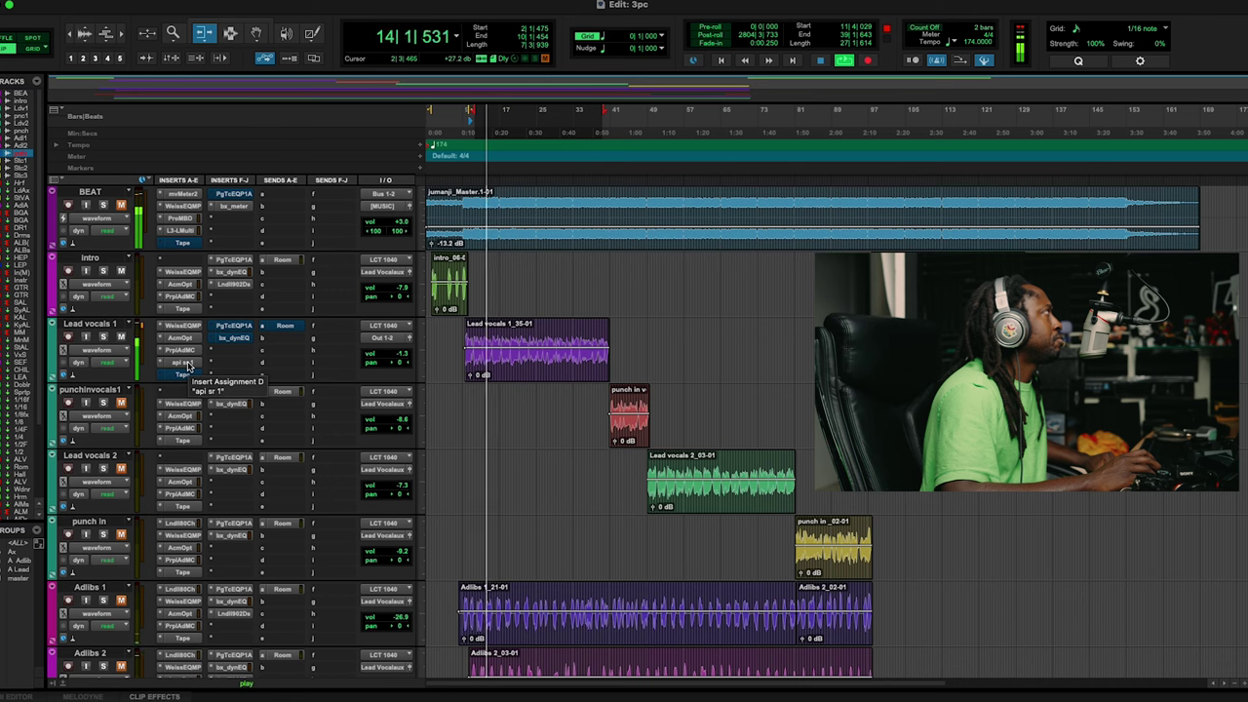
Step: Play the selected section and compare Lead vocals 1 with the api sr 1 insert bypassed and active
{"action": "key", "text": "space"}
{"action": "left_click", "coordinate": [188, 366]}
{"action": "left_click", "coordinate": [188, 366]}
{"action": "key", "text": "space"}
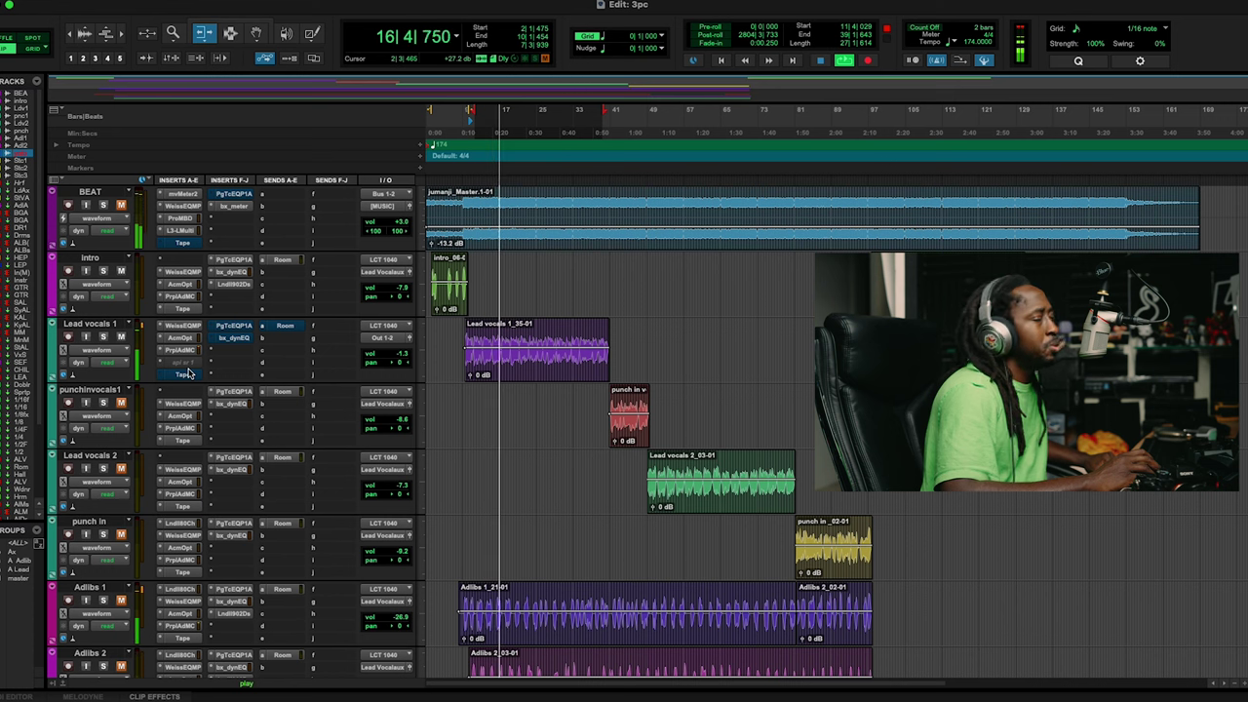
{"action": "key", "text": "space"}
{"action": "right_click", "coordinate": [186, 363]}
{"action": "left_click", "coordinate": [190, 366]}
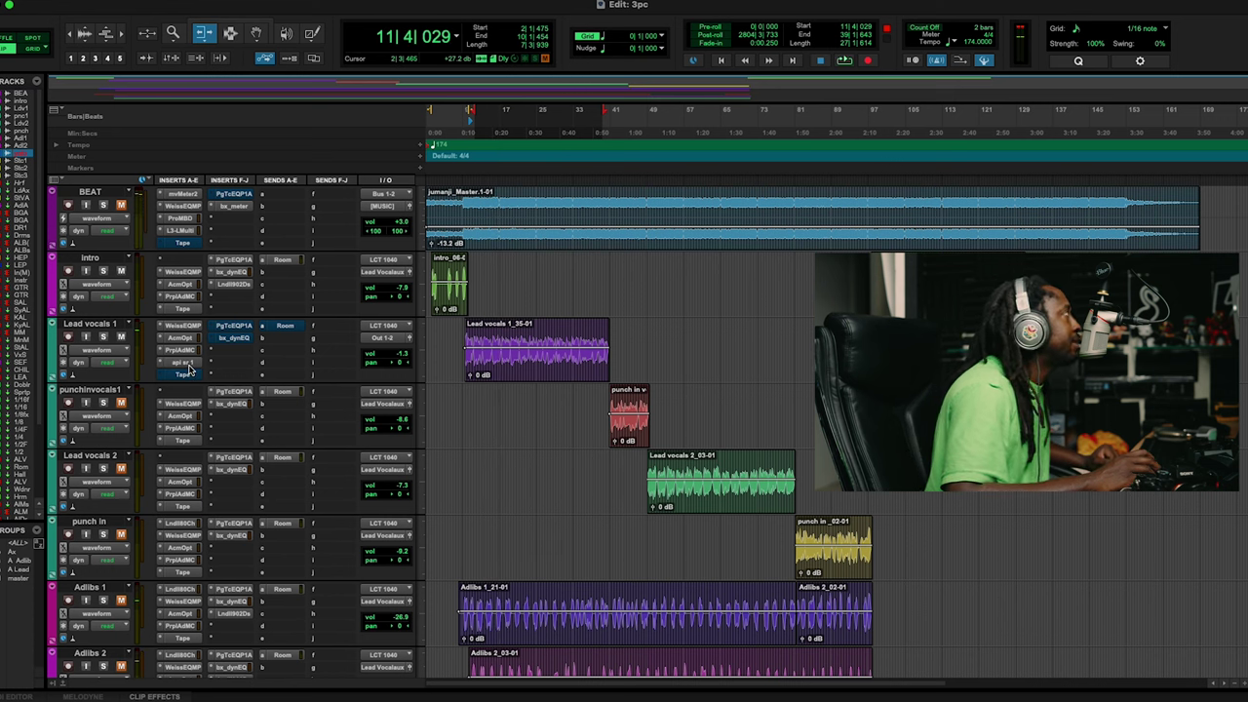
{"action": "key", "text": "space"}
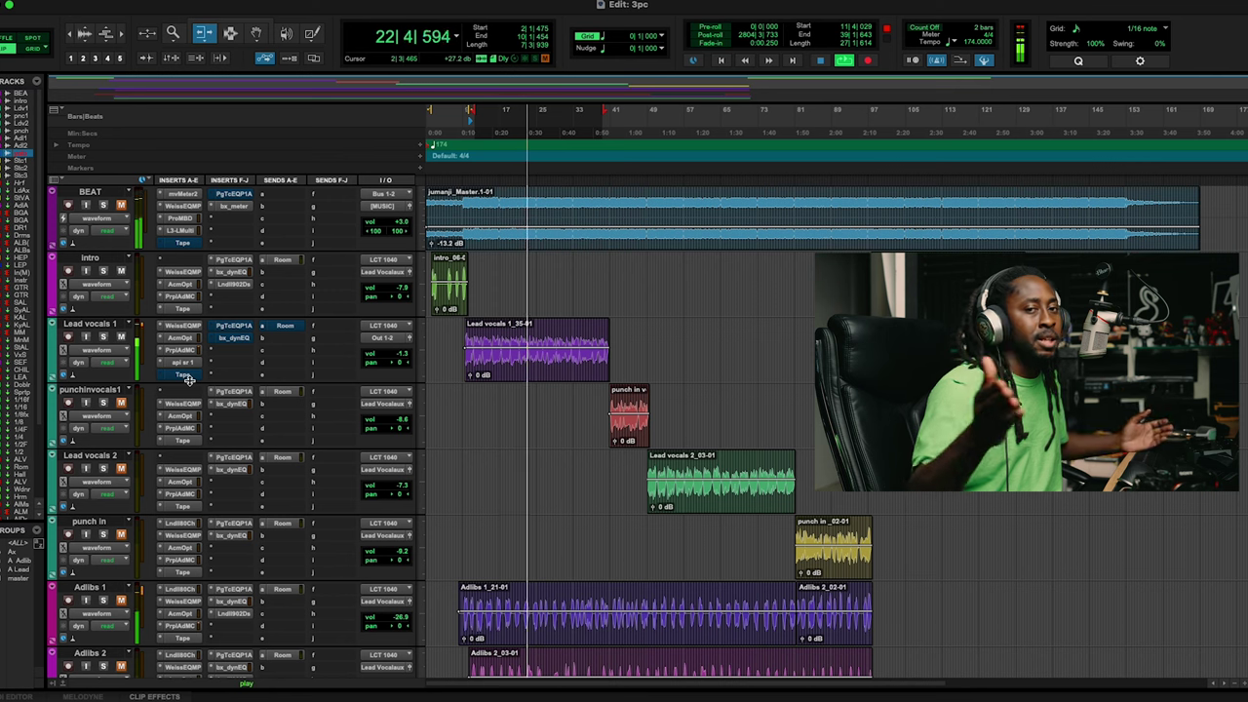
{"action": "key", "text": "space"}
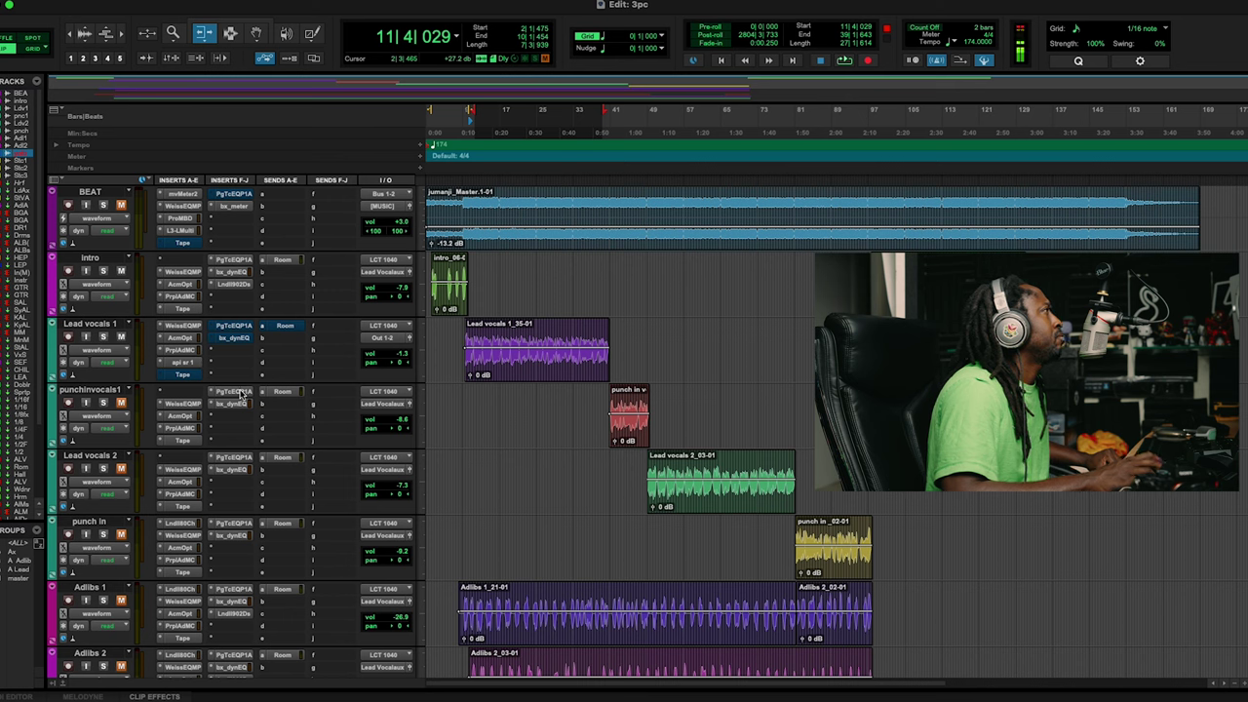
Step: Take the Tape and bx_dynEQ inserts on Lead vocals 1 out of bypass and unmute its Room send
{"action": "right_click", "coordinate": [179, 376]}
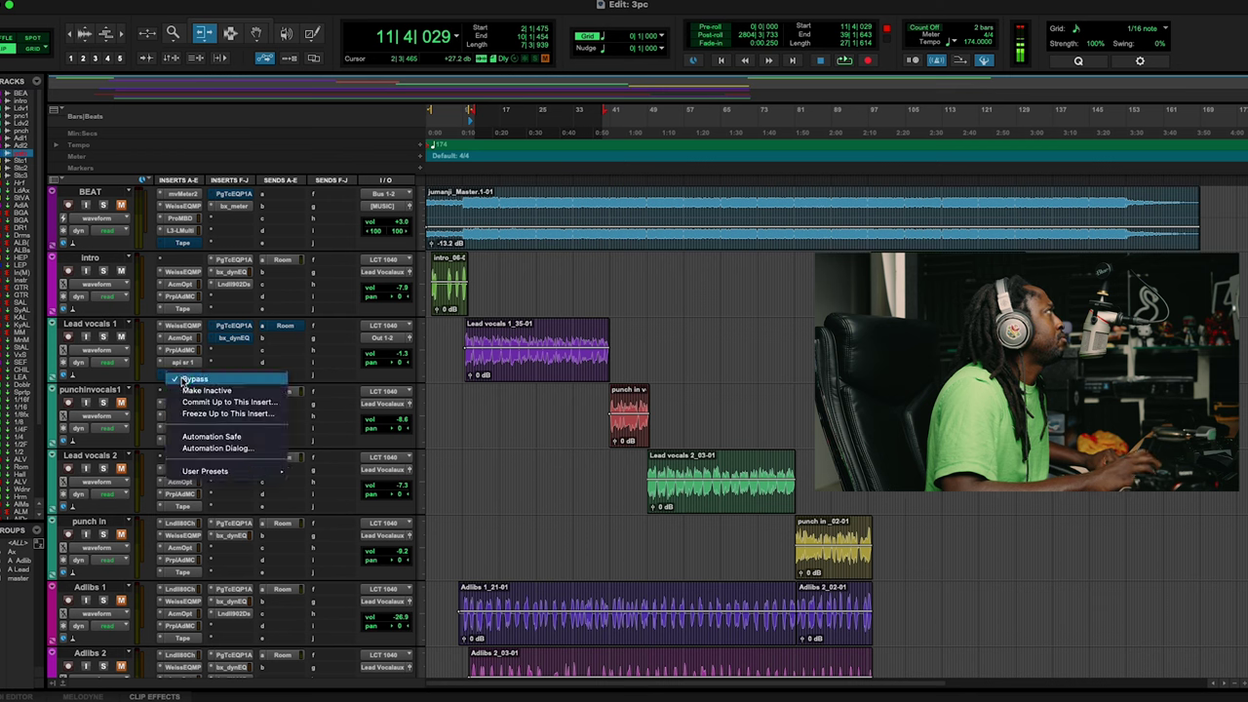
{"action": "left_click", "coordinate": [185, 380]}
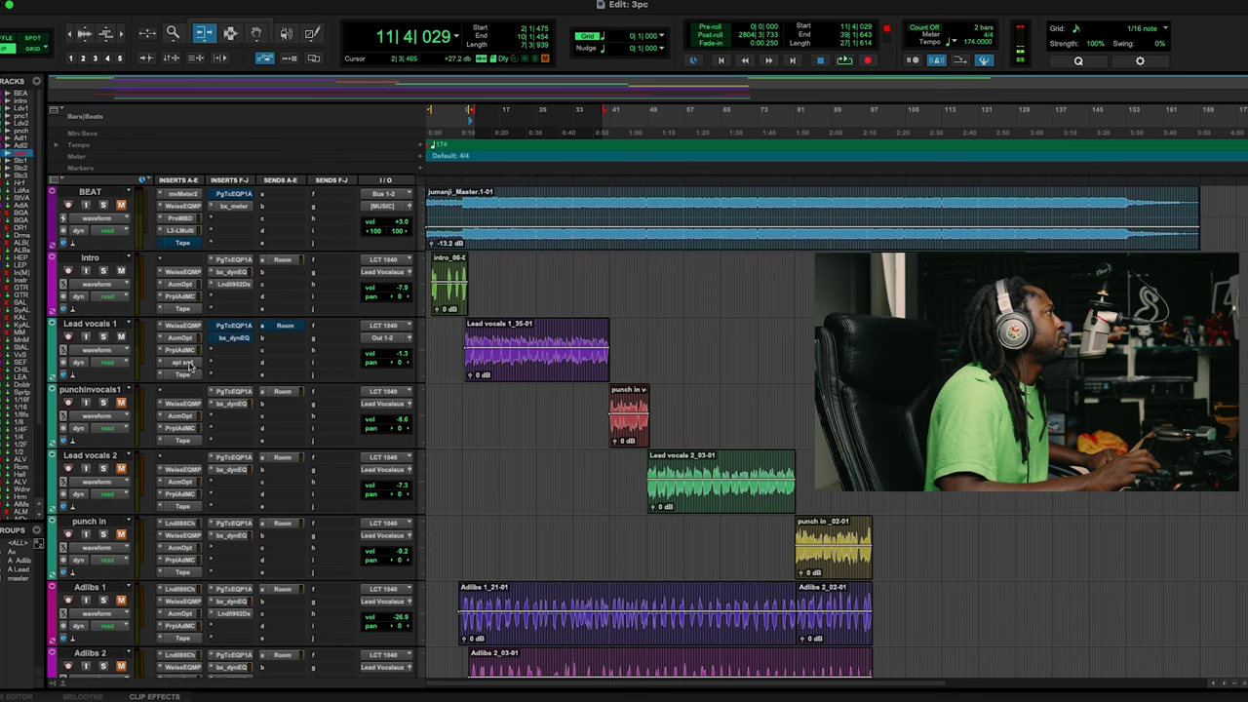
{"action": "right_click", "coordinate": [236, 343]}
{"action": "right_click", "coordinate": [282, 327]}
{"action": "right_click", "coordinate": [283, 327]}
{"action": "left_click", "coordinate": [293, 330]}
{"action": "key", "text": "space"}
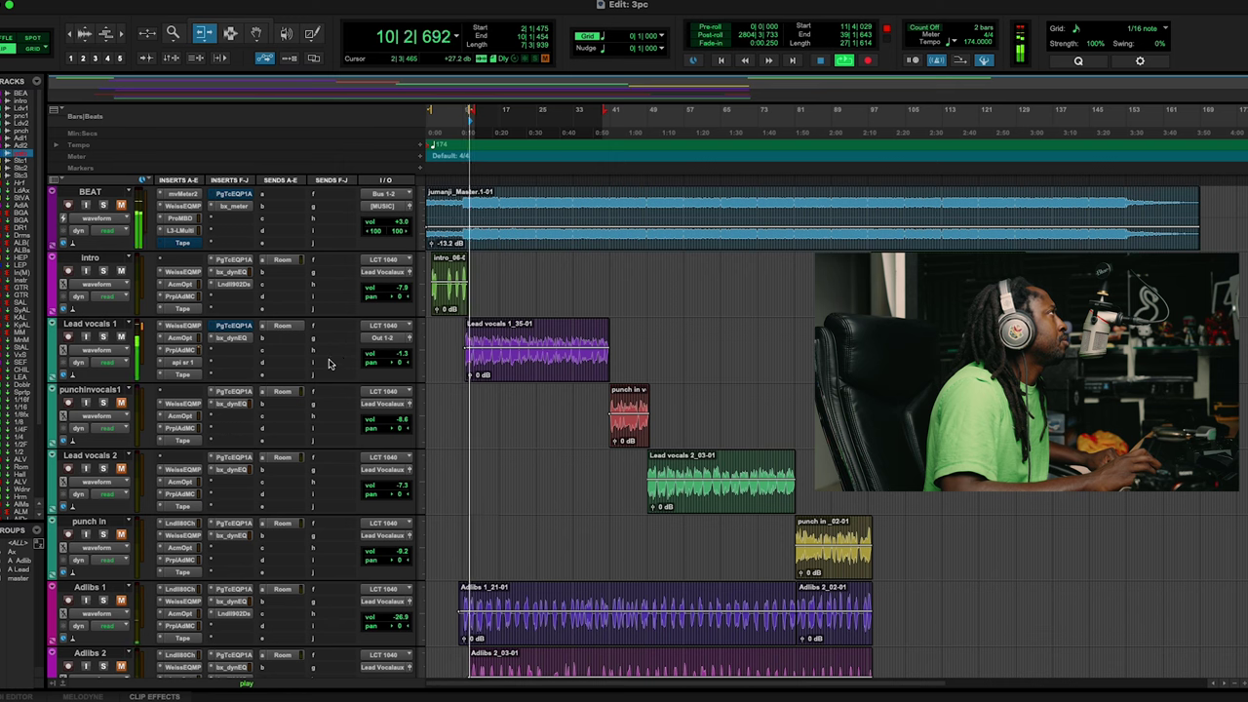
Step: Set the Room send level of Lead vocals 1 to -36.0 dB, comparing the send muted and unmuted during playback
{"action": "right_click", "coordinate": [280, 328]}
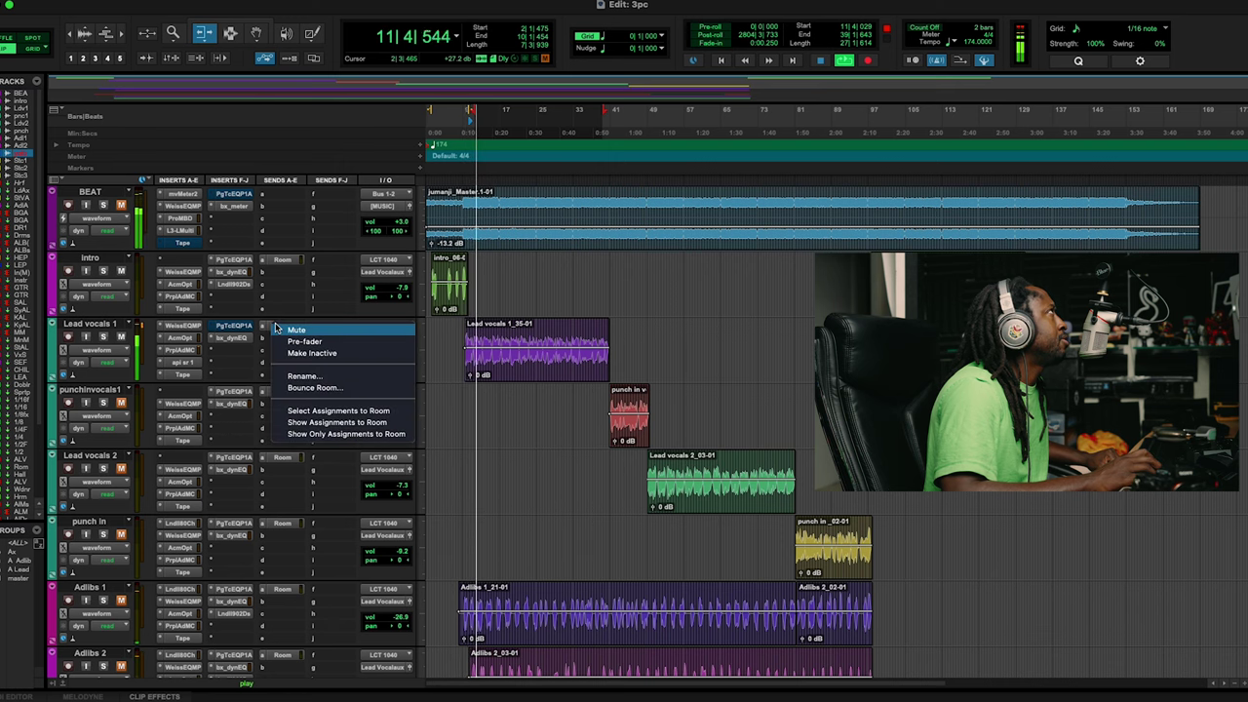
{"action": "left_click", "coordinate": [277, 332]}
{"action": "left_click", "coordinate": [279, 328]}
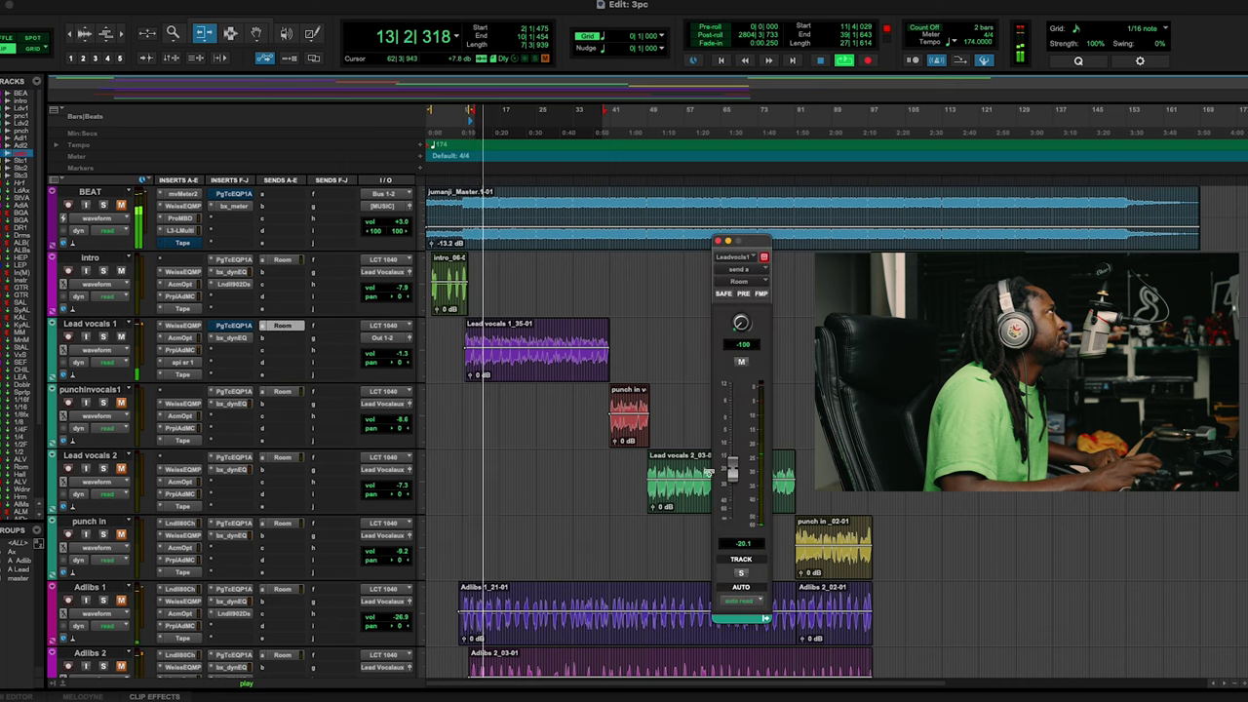
{"action": "left_click_drag", "start_coordinate": [734, 478], "coordinate": [736, 502]}
{"action": "left_click", "coordinate": [742, 364]}
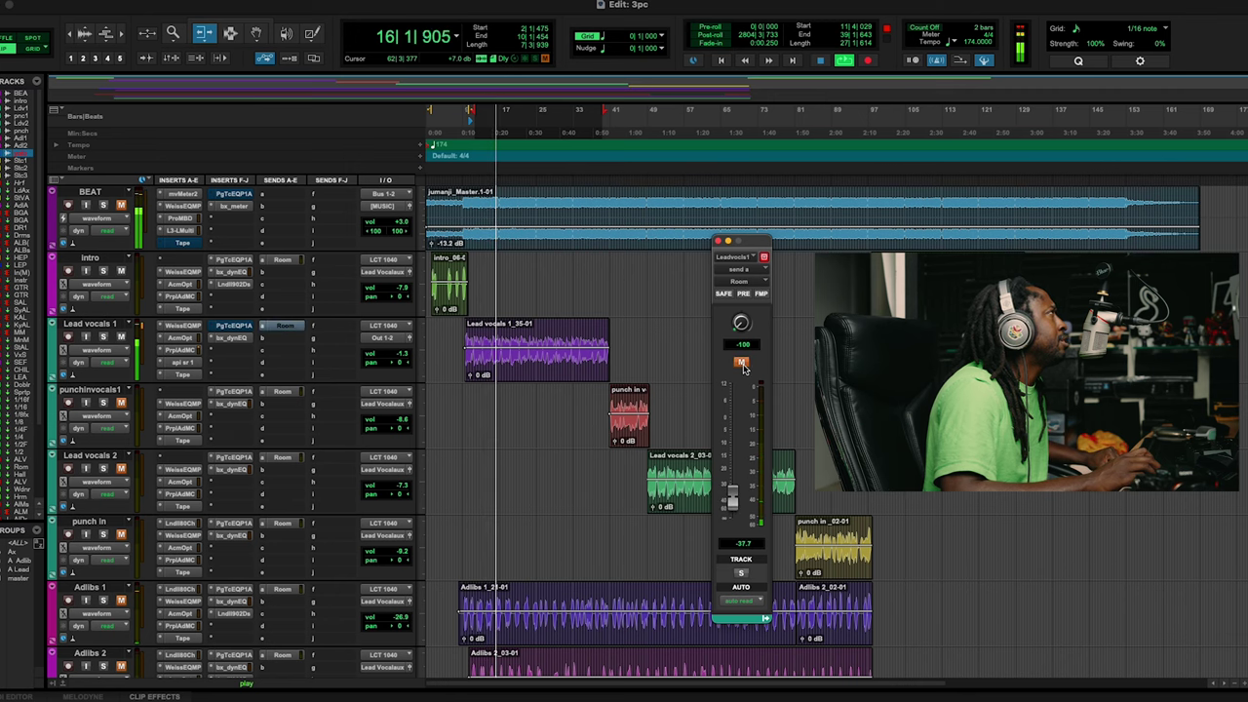
{"action": "left_click", "coordinate": [742, 364]}
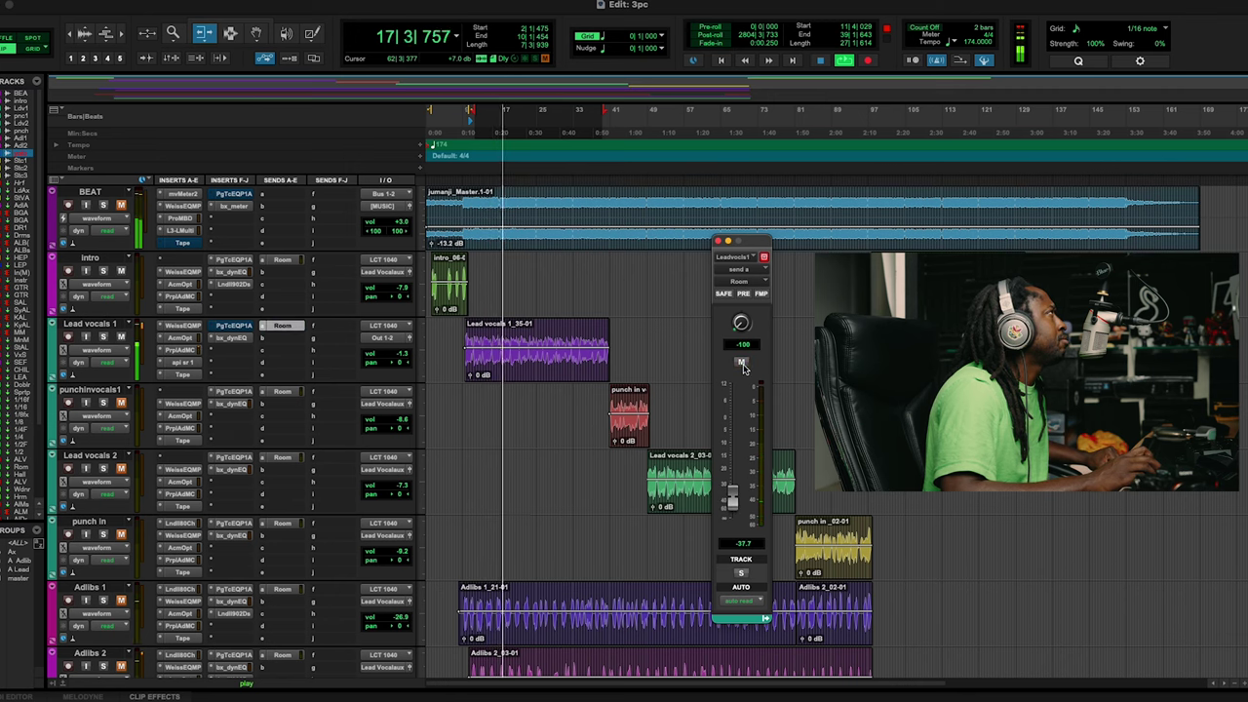
{"action": "left_click_drag", "start_coordinate": [732, 494], "coordinate": [731, 495]}
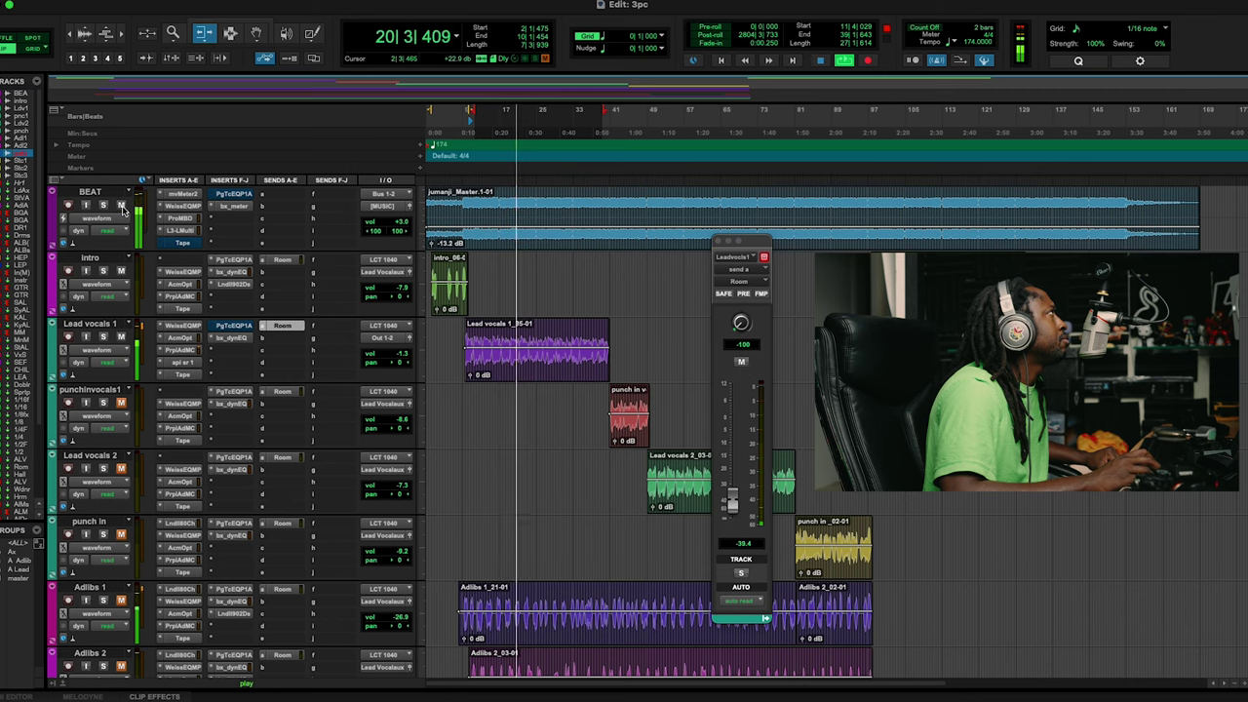
{"action": "left_click_drag", "start_coordinate": [733, 497], "coordinate": [738, 500]}
{"action": "key", "text": "space"}
Step: Route the output of Lead vocals 1 to the Lead Vocal aux stereo bus
{"action": "left_click", "coordinate": [381, 340]}
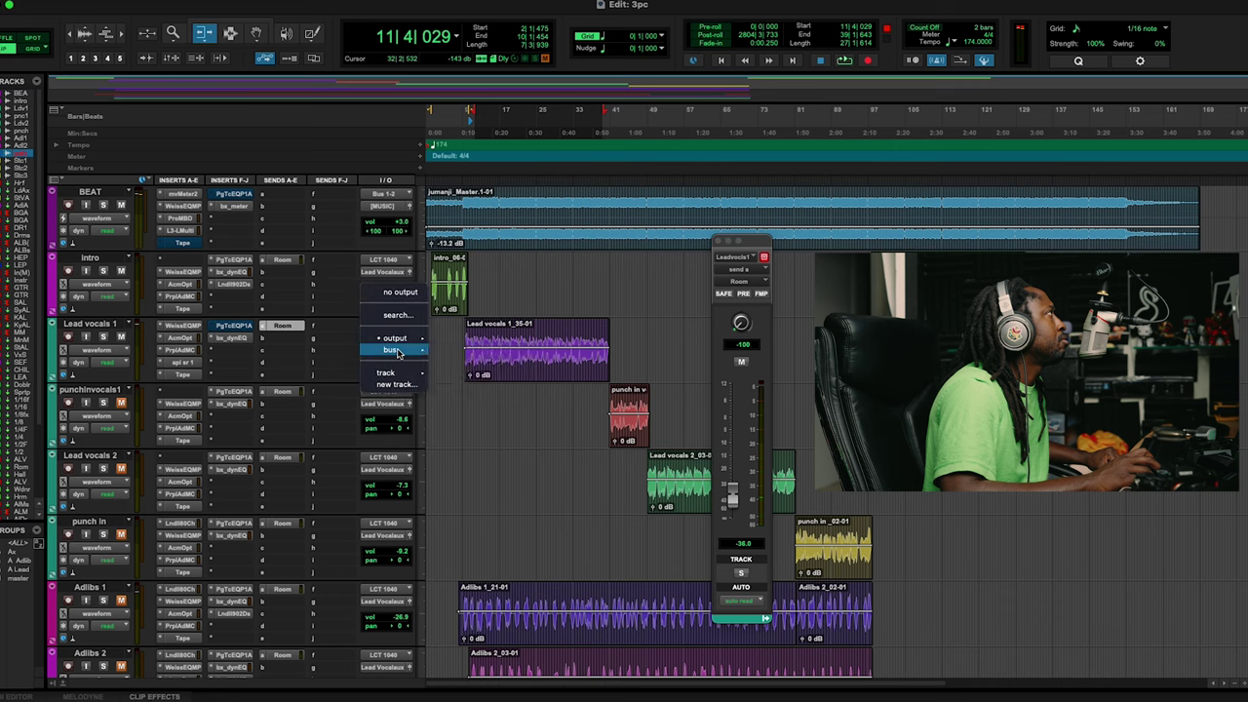
{"action": "mouse_move", "coordinate": [401, 353]}
{"action": "mouse_move", "coordinate": [458, 356]}
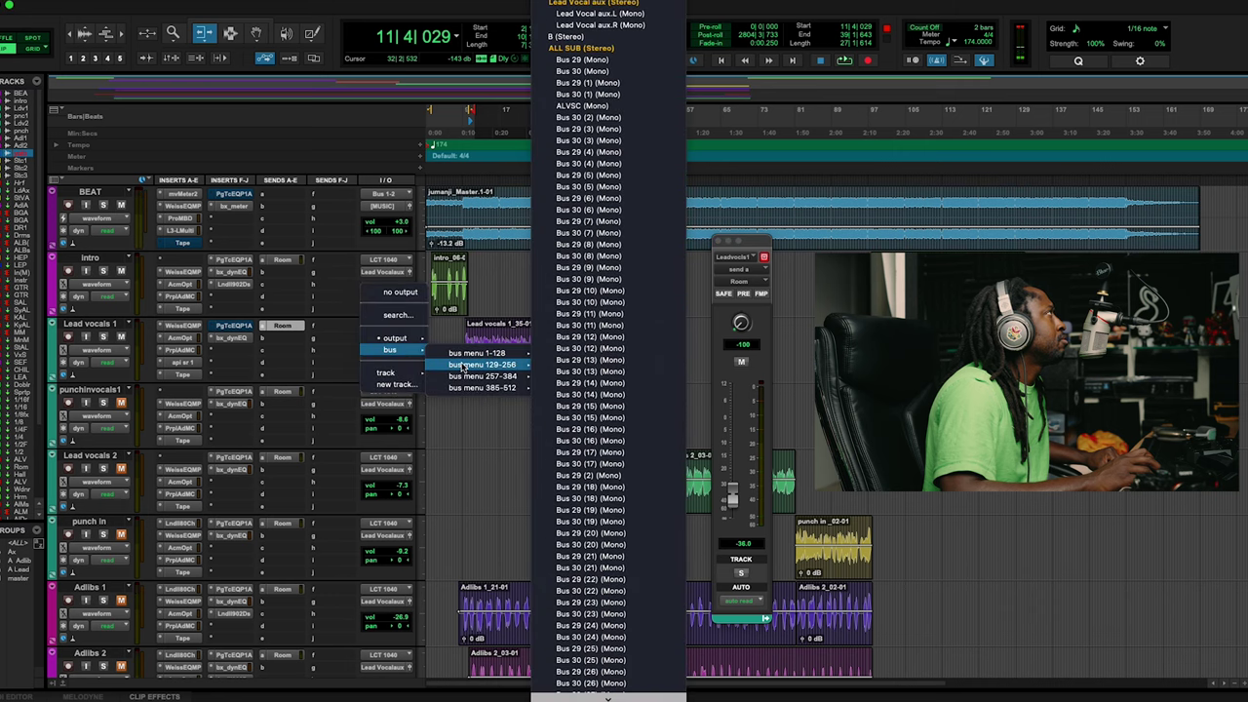
{"action": "left_click", "coordinate": [585, 4]}
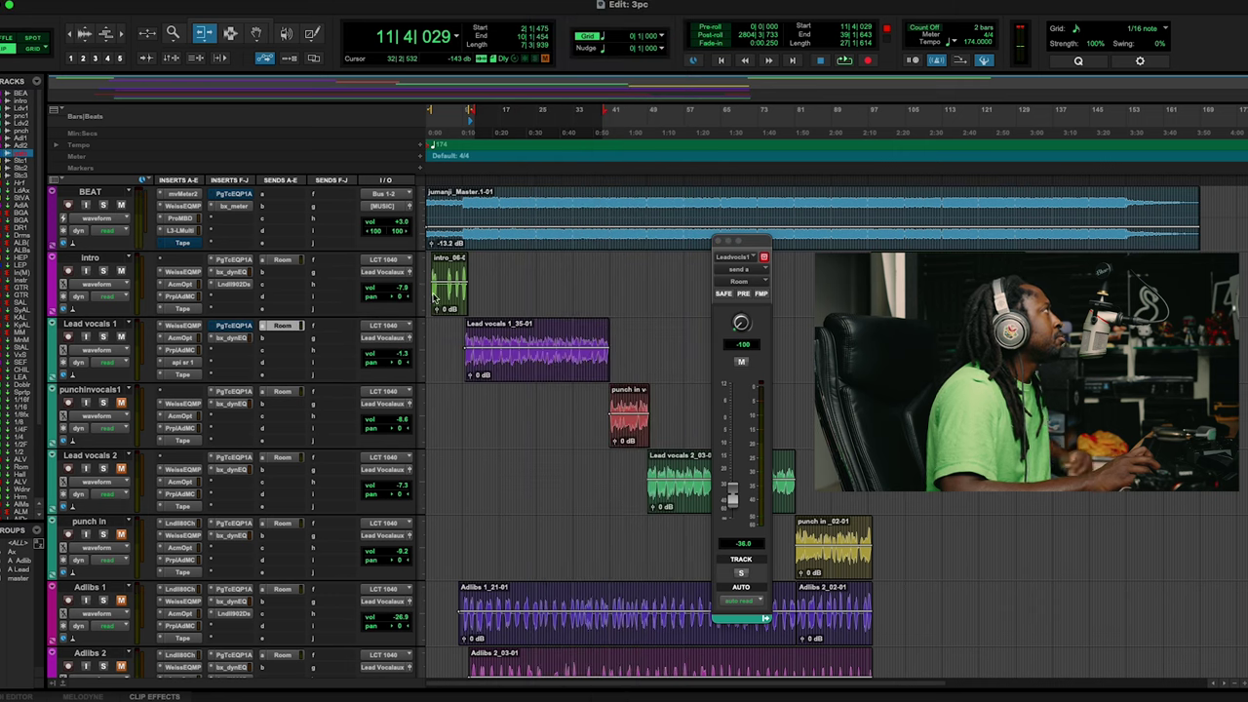
Step: Lower the volume of Lead vocals 1 to -11.9 dB while listening to it against the beat
{"action": "left_click_drag", "start_coordinate": [395, 354], "coordinate": [394, 370]}
{"action": "key", "text": "space"}
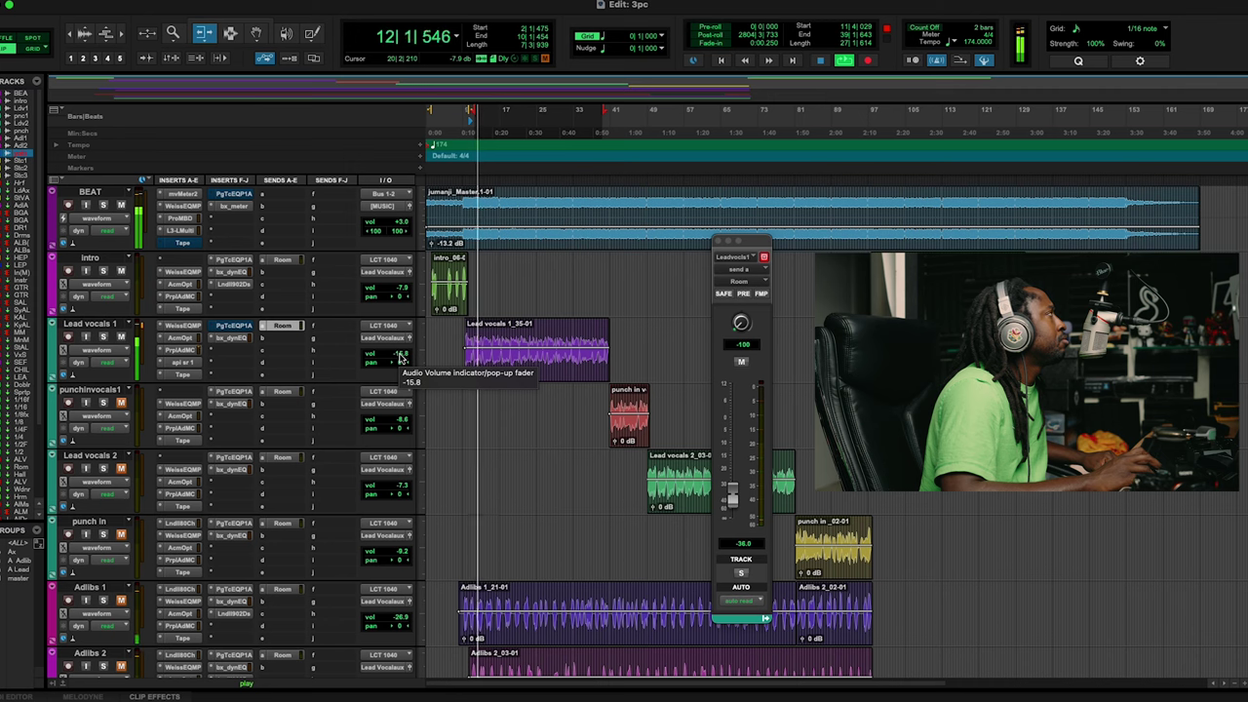
{"action": "left_click_drag", "start_coordinate": [398, 357], "coordinate": [398, 348]}
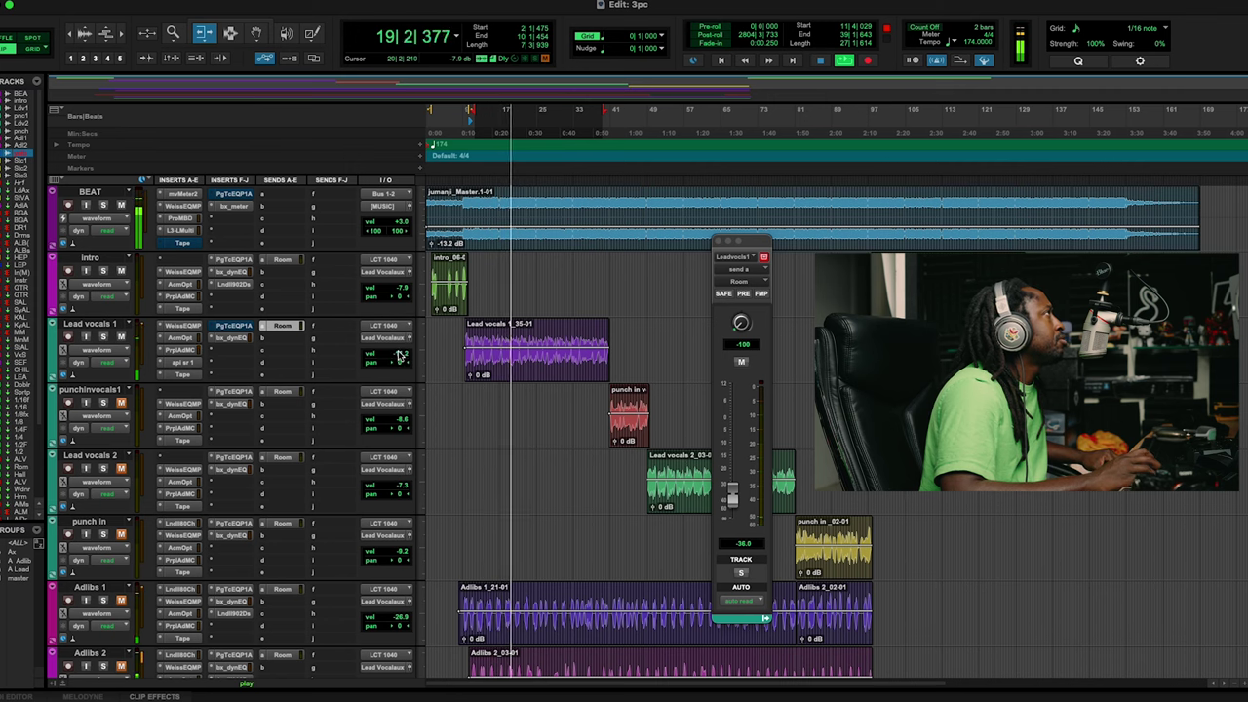
{"action": "left_click_drag", "start_coordinate": [399, 357], "coordinate": [400, 358]}
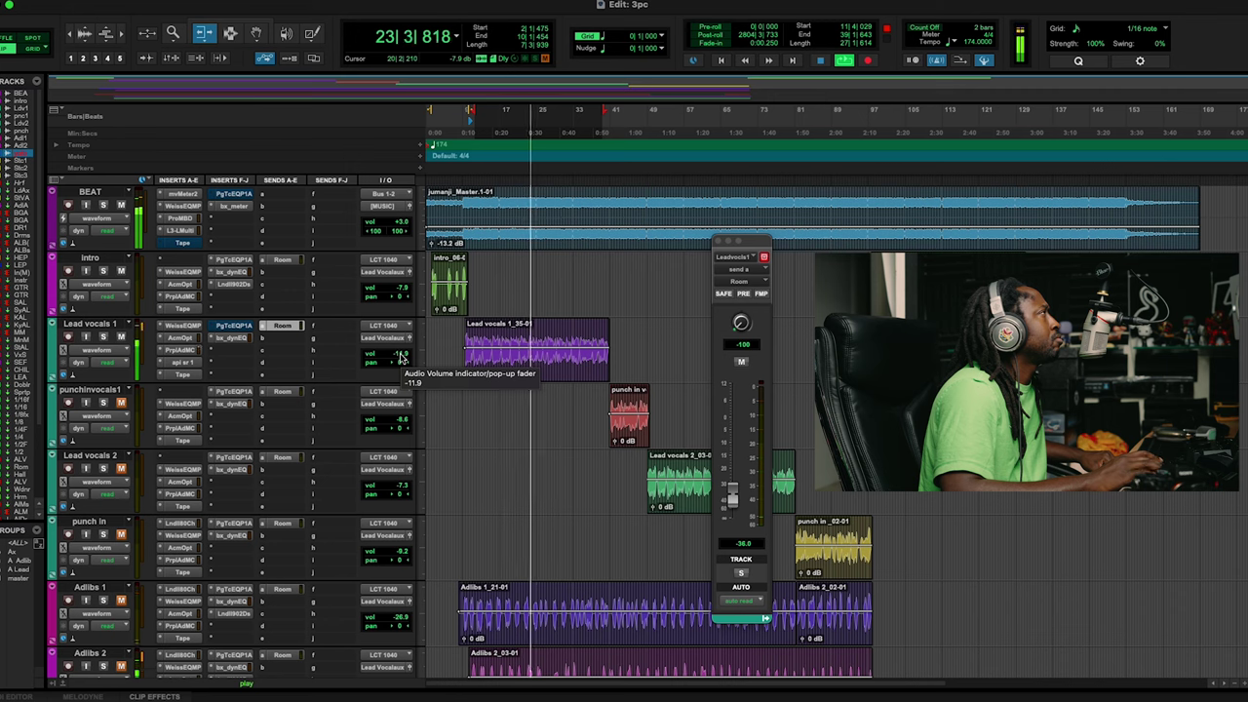
Step: Take the PuigTec EQP1A on Lead vocals 1 out of bypass and set its high-frequency boost to 2.1
{"action": "right_click", "coordinate": [238, 331]}
{"action": "key", "text": "Escape"}
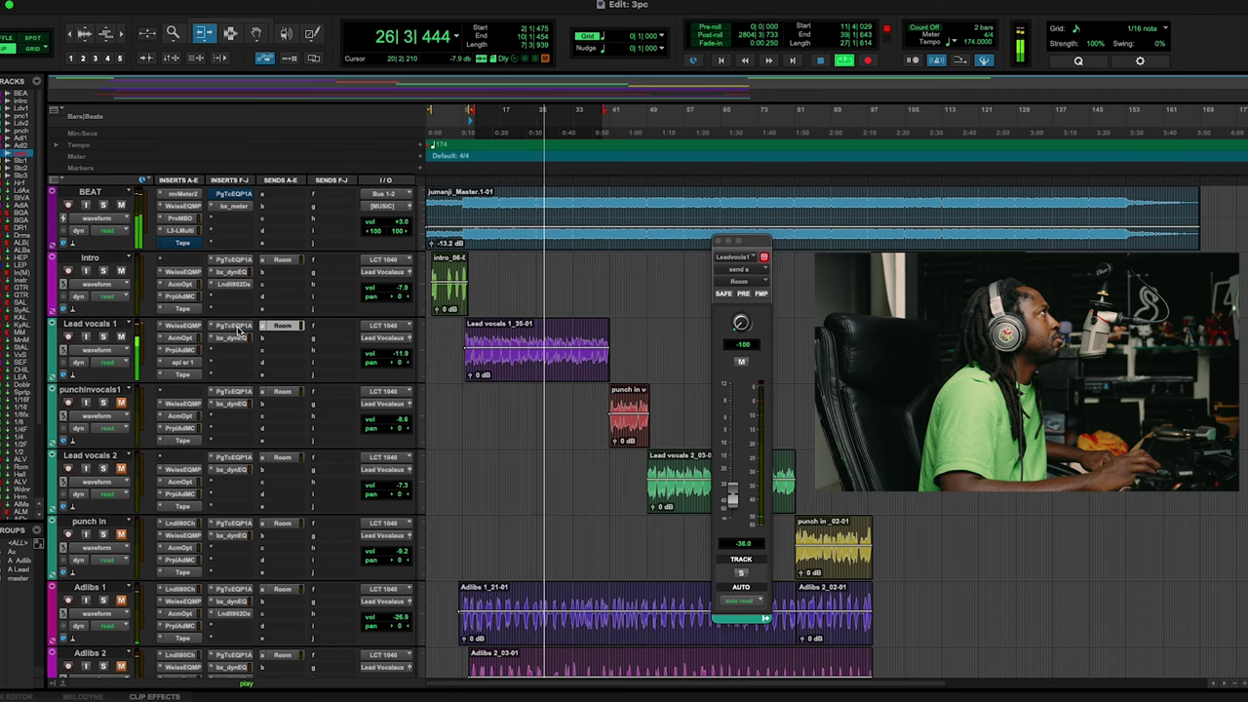
{"action": "left_click", "coordinate": [234, 325]}
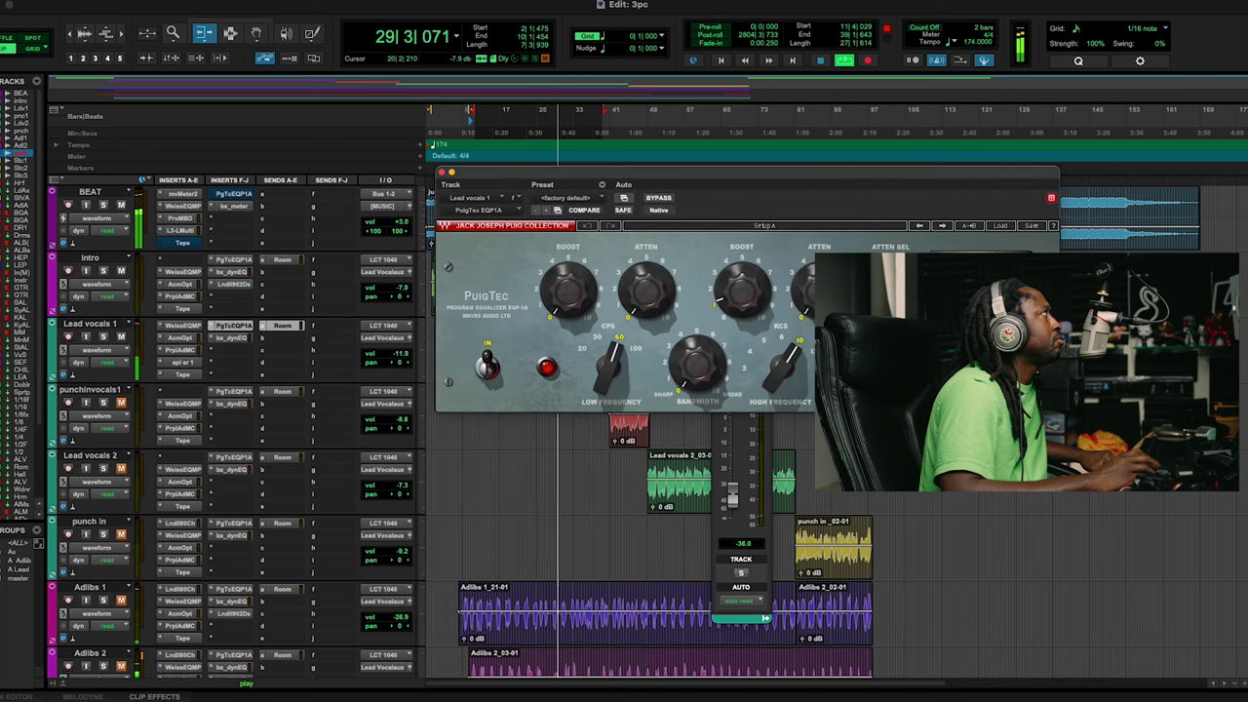
{"action": "left_click_drag", "start_coordinate": [741, 293], "coordinate": [743, 329]}
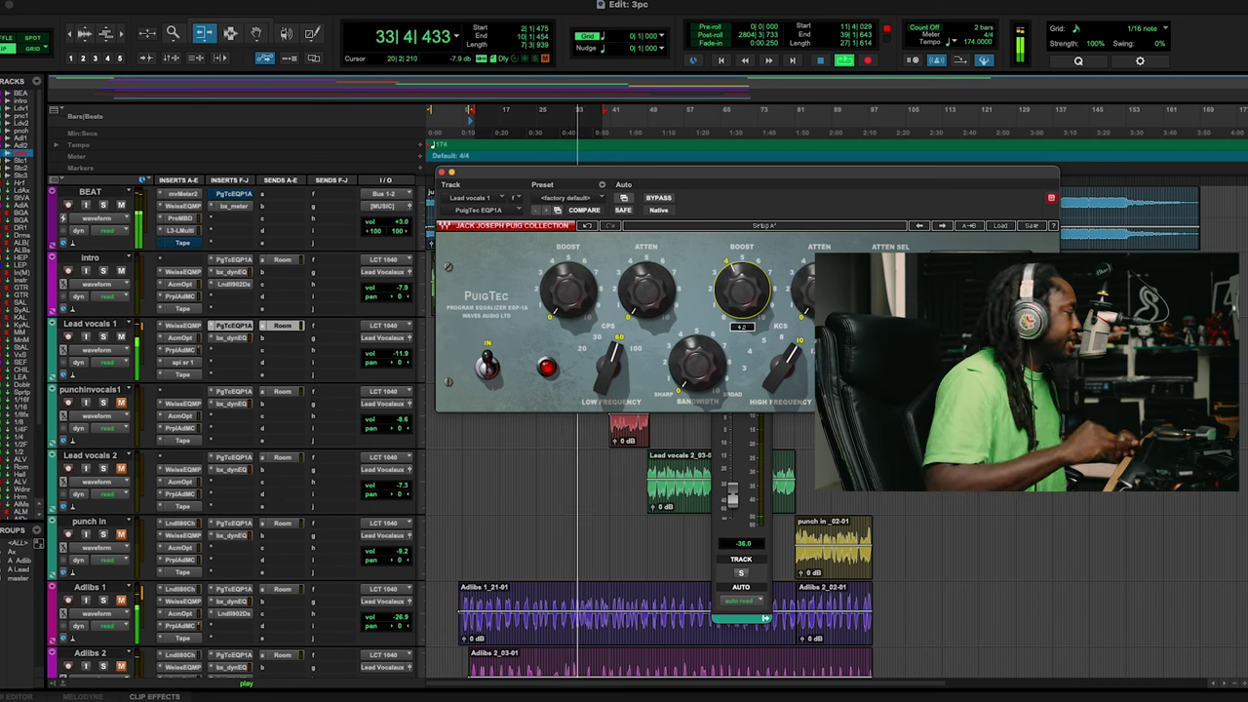
{"action": "left_click_drag", "start_coordinate": [743, 330], "coordinate": [743, 332]}
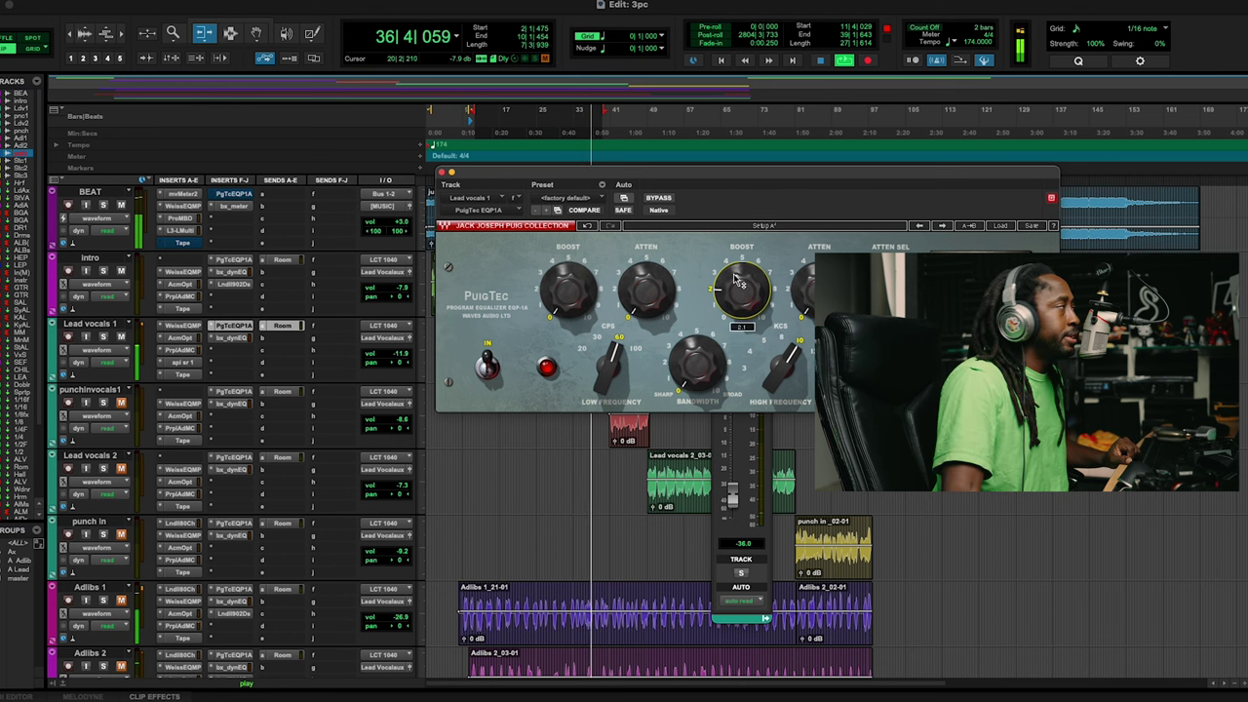
Step: Compare Lead vocals 1 with the PuigTec EQP1A bypassed and active, close the plug-in and stop playback
{"action": "left_click", "coordinate": [658, 200]}
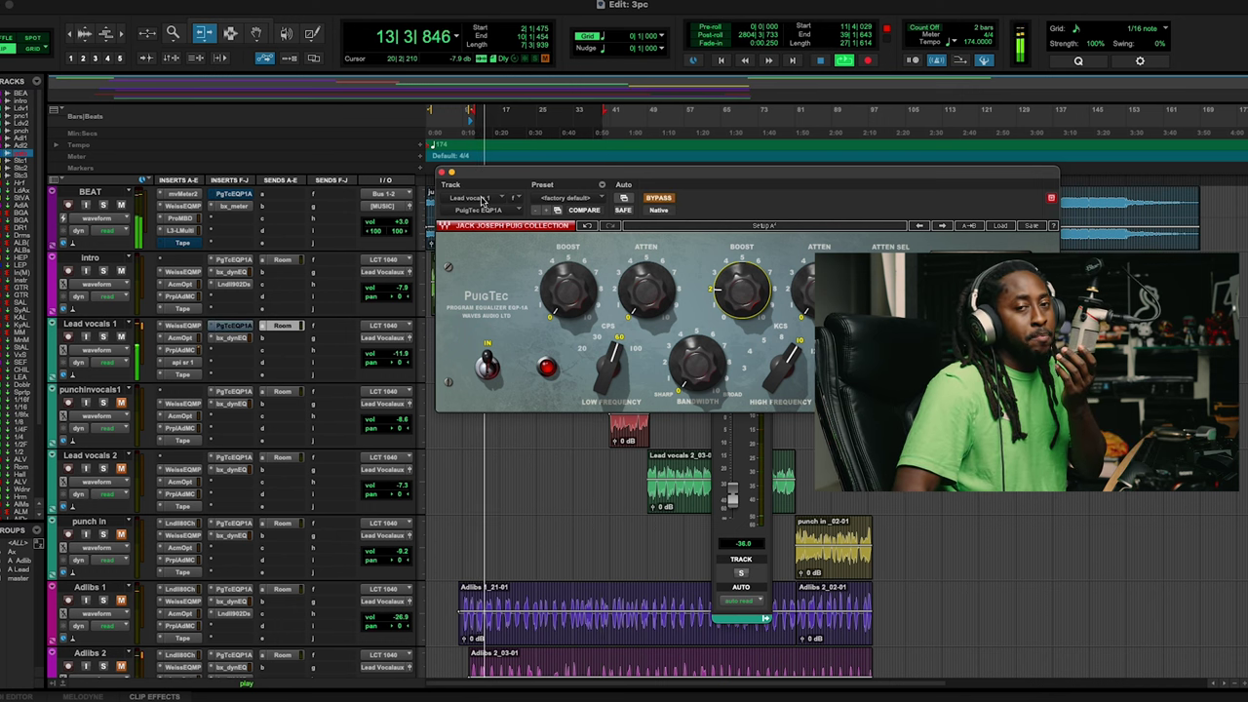
{"action": "left_click", "coordinate": [659, 200]}
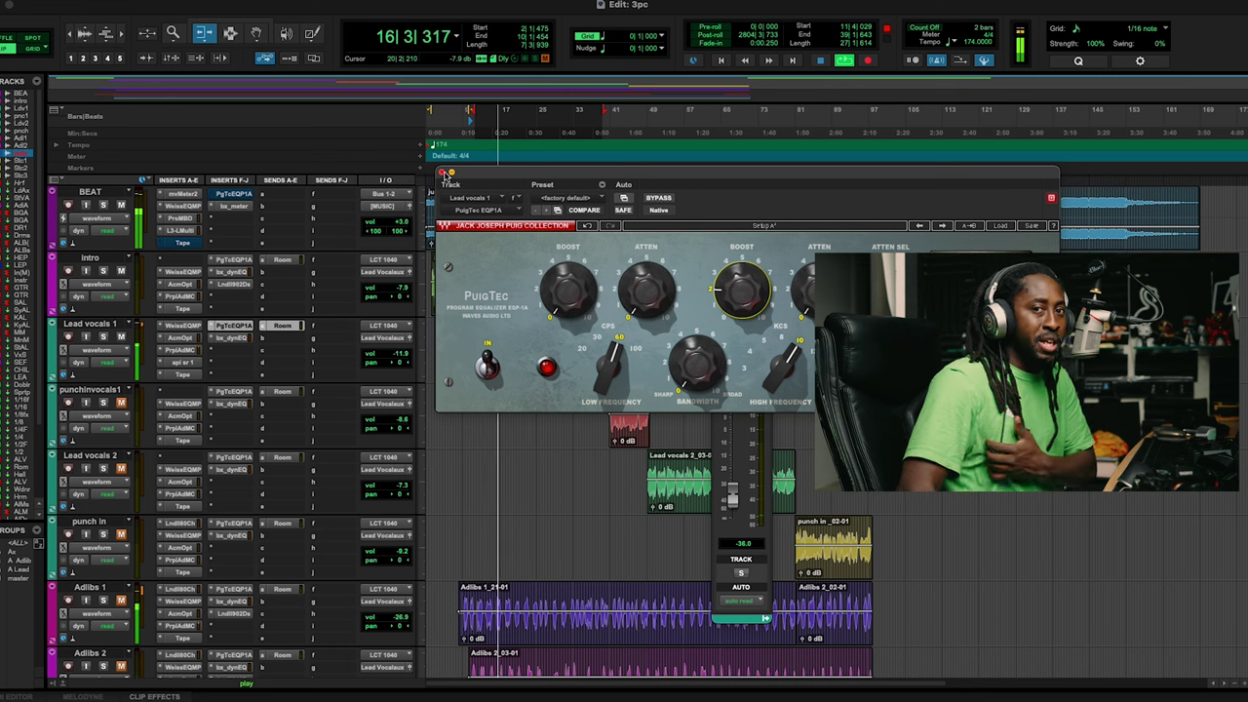
{"action": "left_click", "coordinate": [440, 174]}
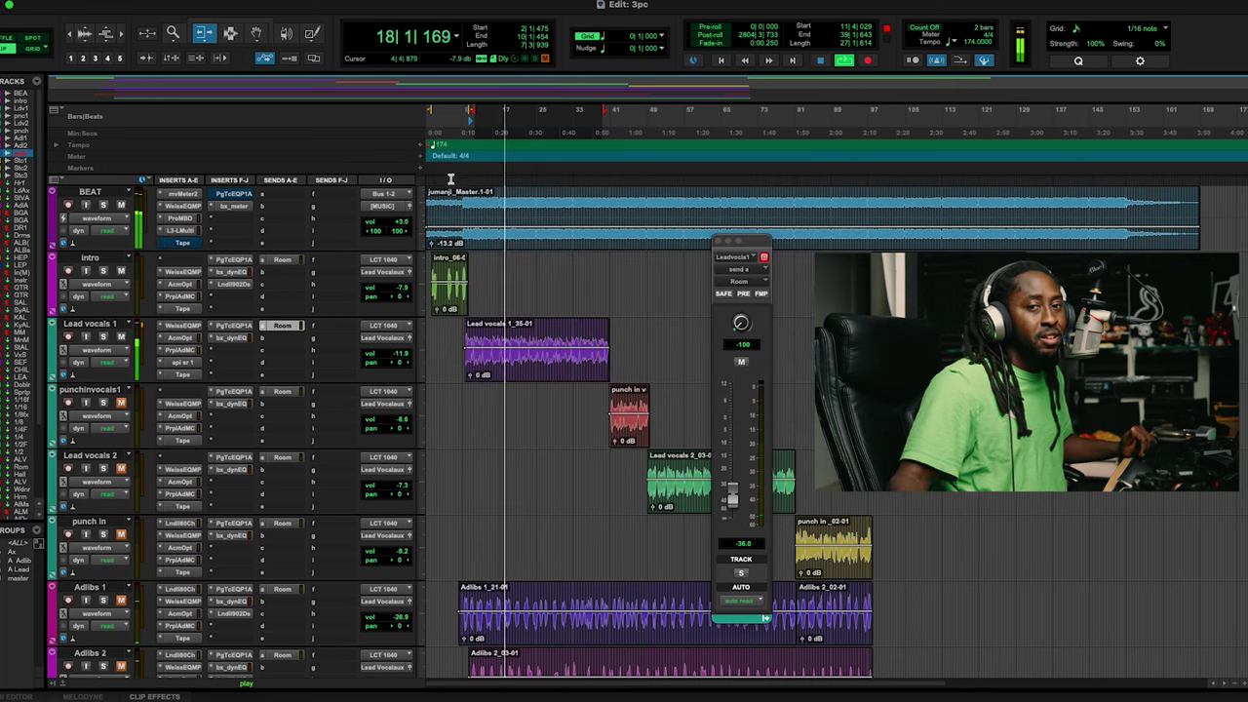
{"action": "key", "text": "space"}
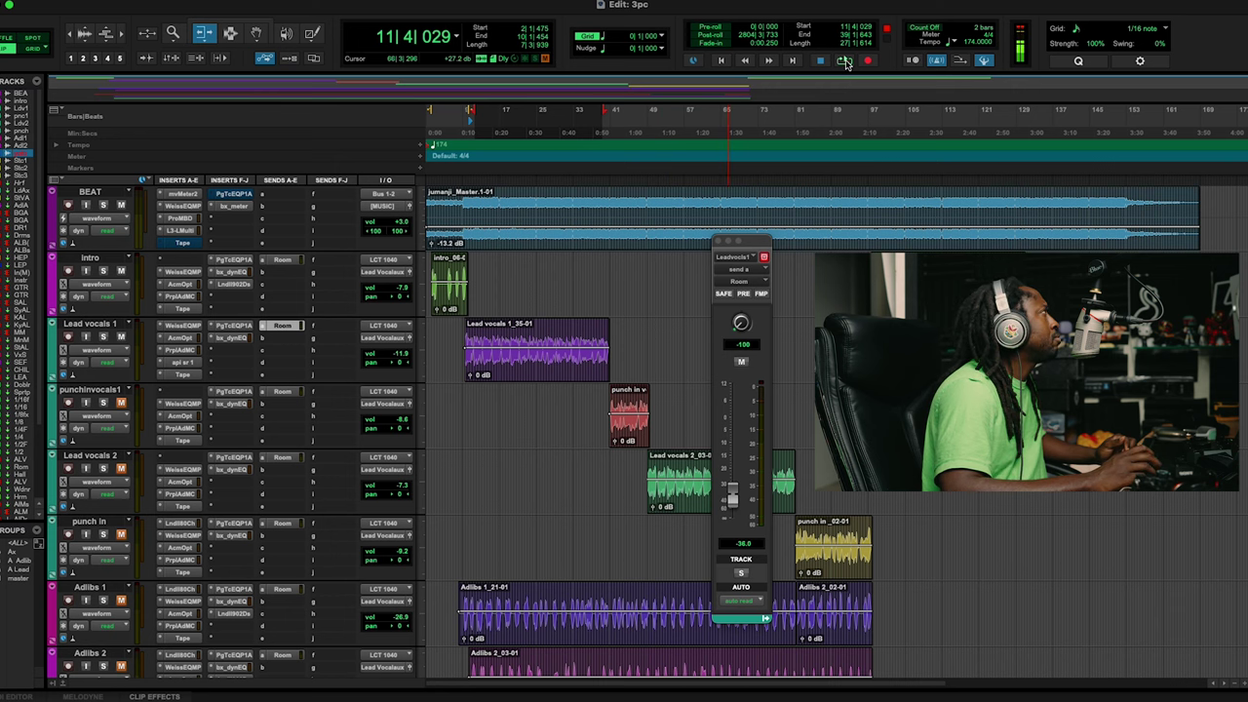
Step: Play the selected section again and look over the tracks below the lead vocals
{"action": "left_click", "coordinate": [844, 61]}
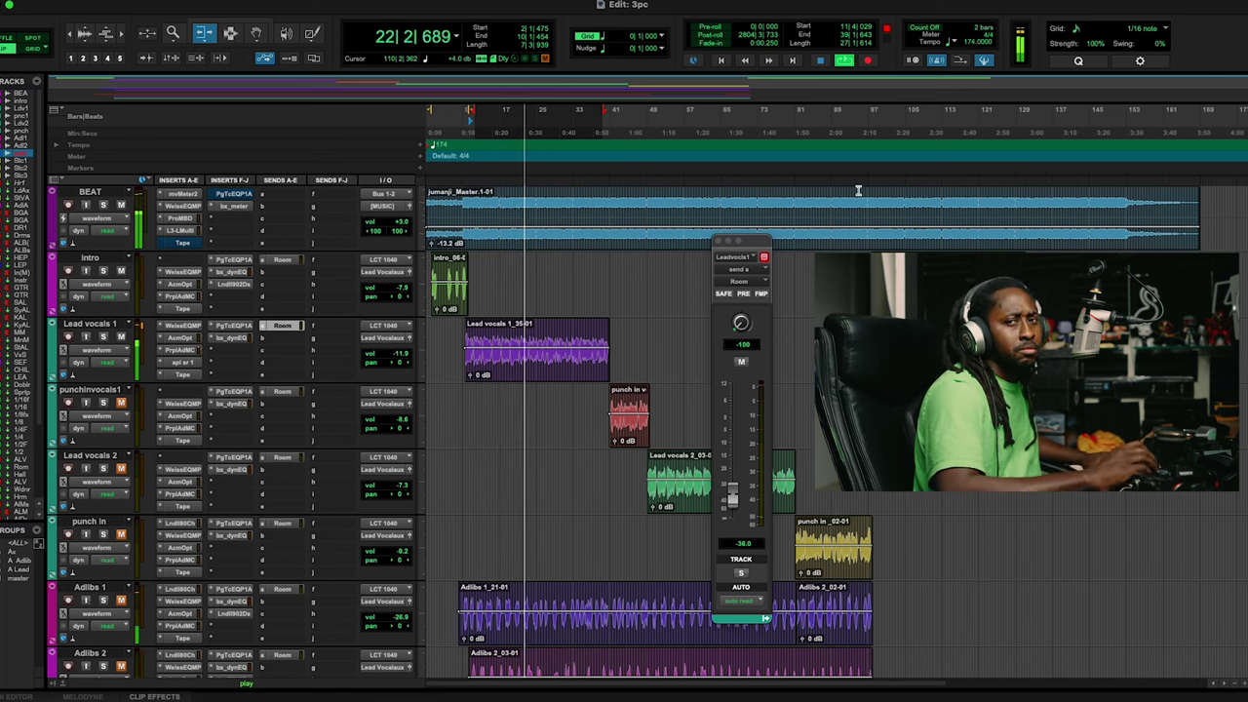
{"action": "scroll", "coordinate": [540, 408], "scroll_direction": "down", "scroll_amount": 15}
{"action": "scroll", "coordinate": [540, 407], "scroll_direction": "up", "scroll_amount": 15}
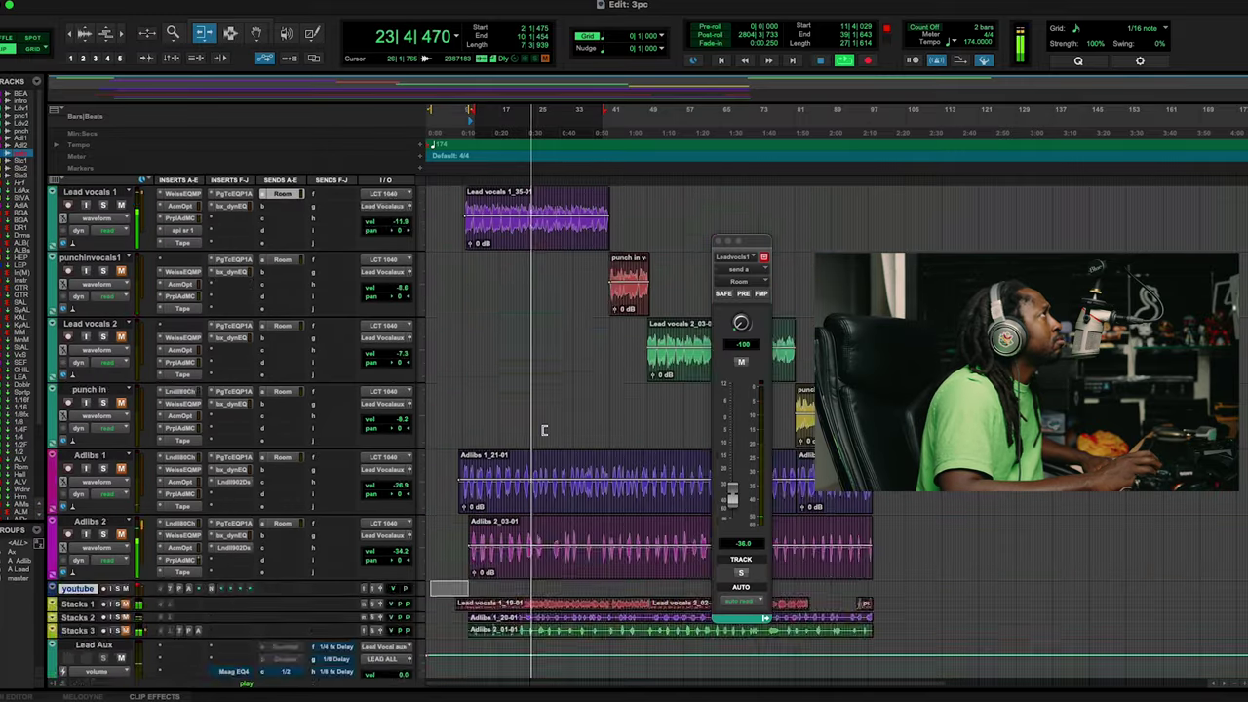